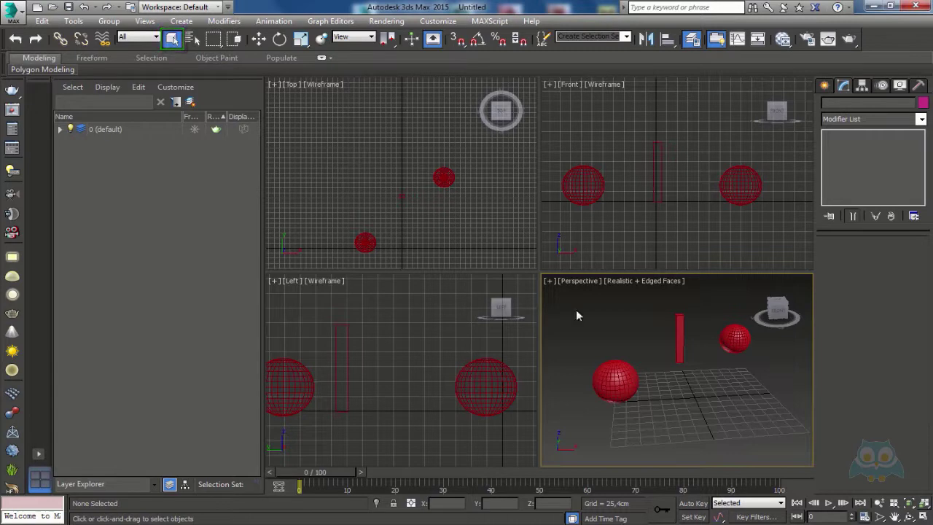
Step: Select the near sphere, make the Top view active, then reactivate Perspective and deselect
{"action": "left_click", "coordinate": [616, 377]}
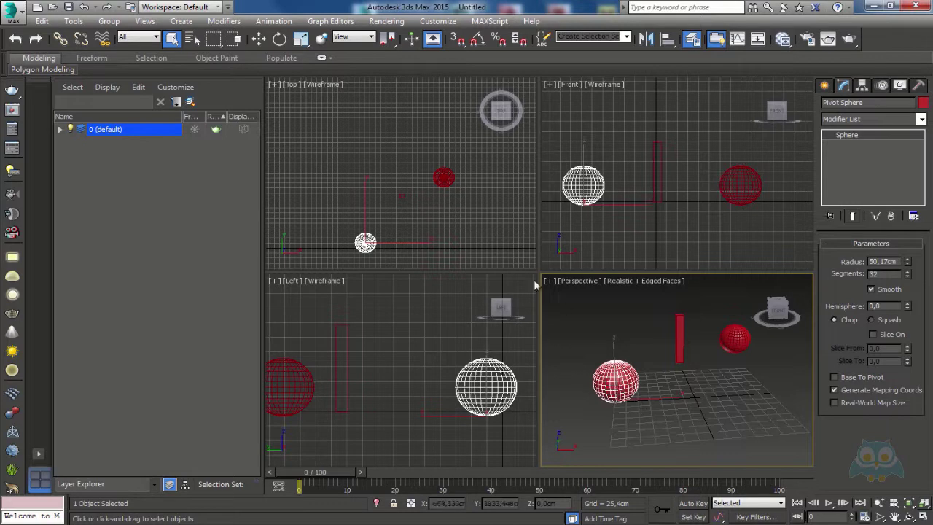
{"action": "right_click", "coordinate": [358, 127]}
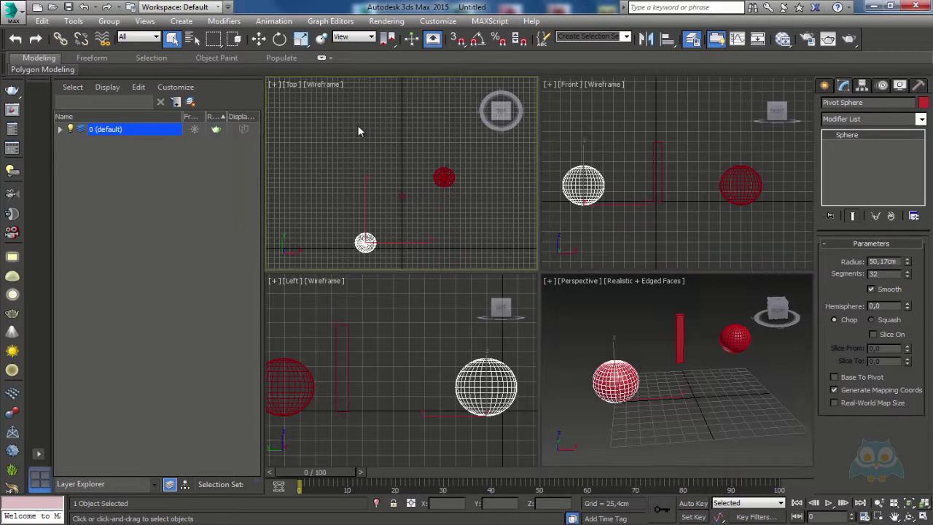
{"action": "left_click", "coordinate": [365, 80]}
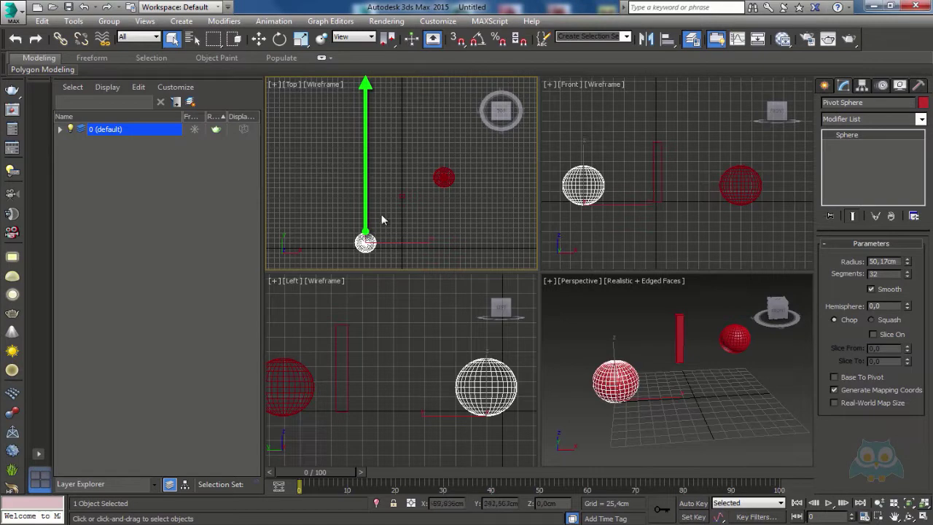
{"action": "right_click", "coordinate": [586, 293]}
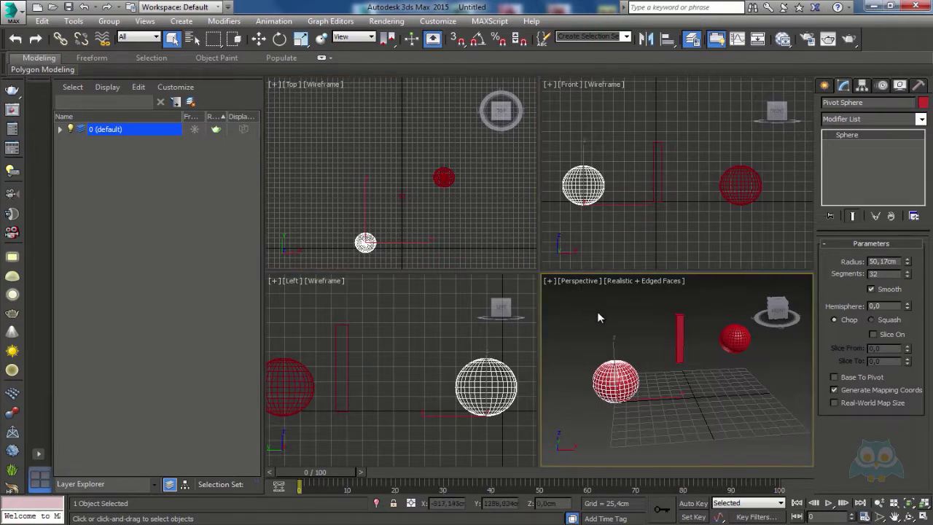
{"action": "left_click", "coordinate": [597, 311]}
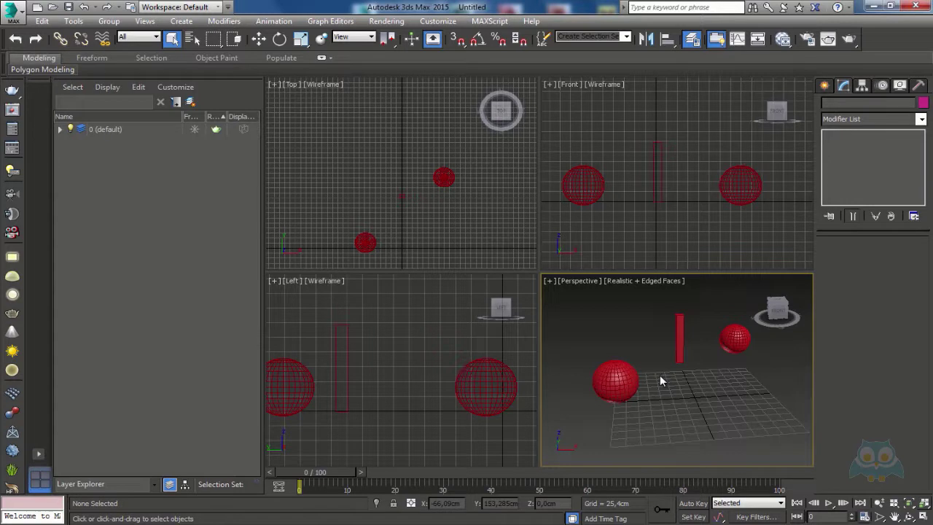
Step: Zoom the Perspective view in toward the spheres and box, then pan it slightly
{"action": "scroll", "coordinate": [621, 378], "scroll_direction": "up", "scroll_amount": 4}
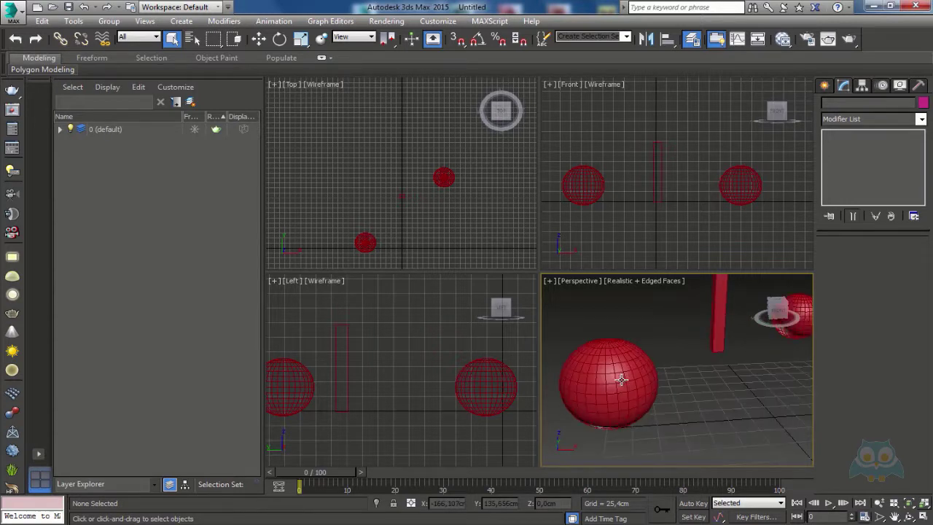
{"action": "scroll", "coordinate": [621, 379], "scroll_direction": "up", "scroll_amount": 2}
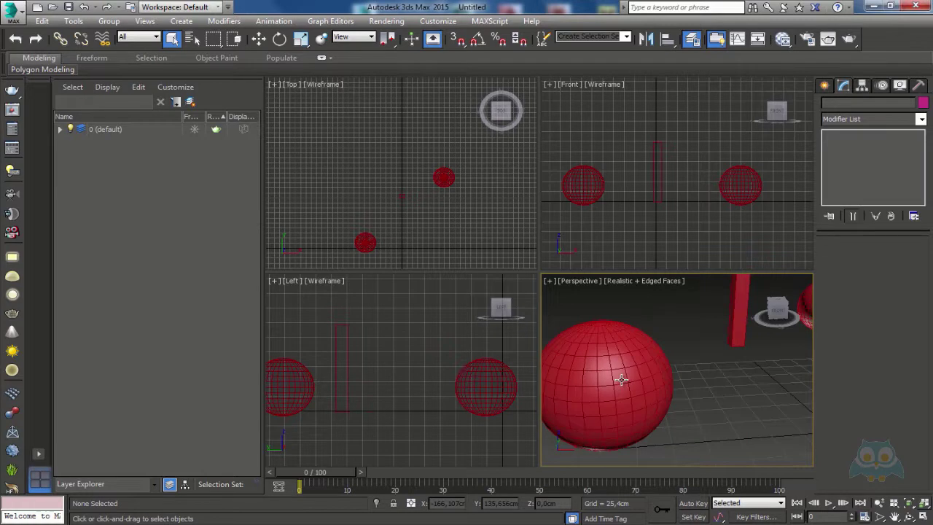
{"action": "scroll", "coordinate": [621, 379], "scroll_direction": "down", "scroll_amount": 6}
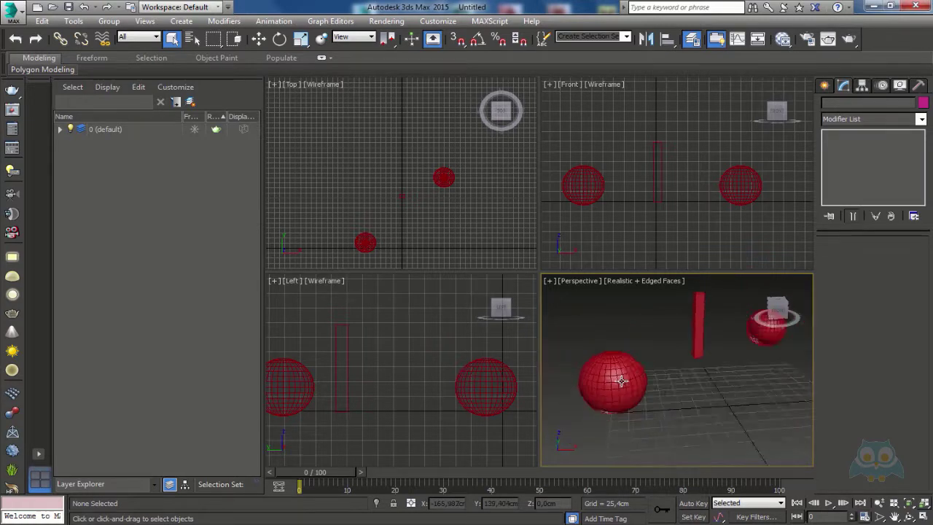
{"action": "scroll", "coordinate": [621, 379], "scroll_direction": "up", "scroll_amount": 1}
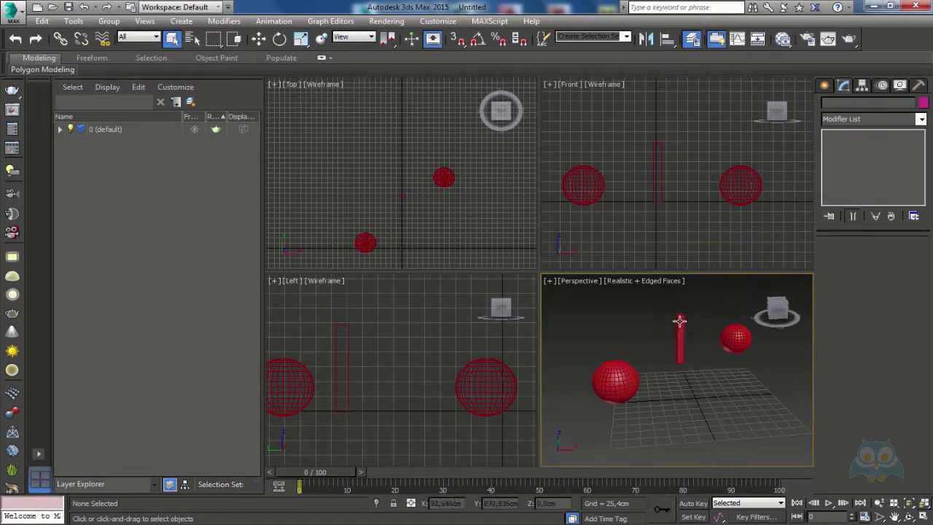
{"action": "scroll", "coordinate": [679, 320], "scroll_direction": "up", "scroll_amount": 5}
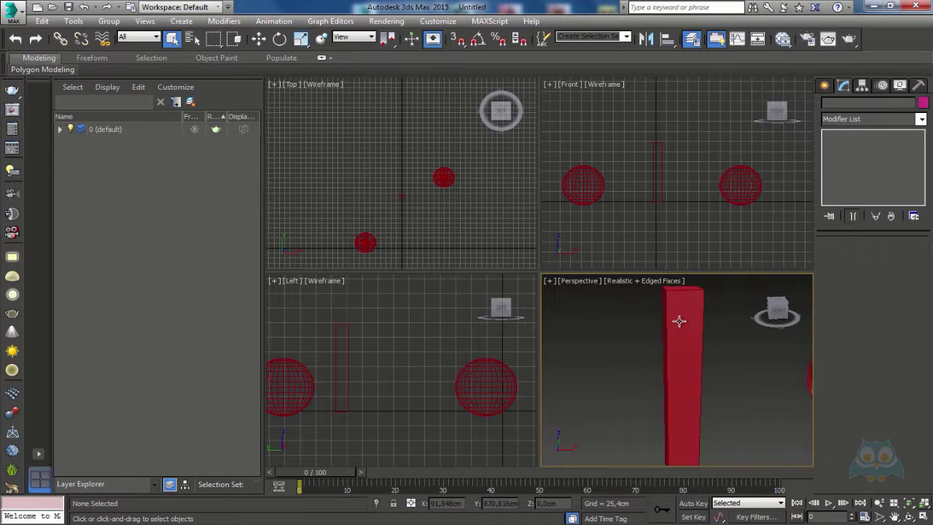
{"action": "scroll", "coordinate": [677, 321], "scroll_direction": "down", "scroll_amount": 5}
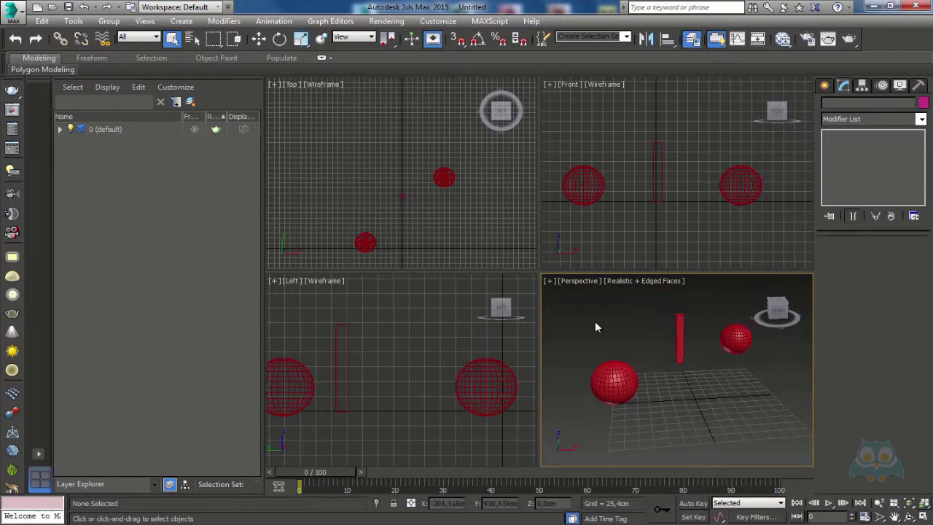
{"action": "left_click", "coordinate": [879, 503]}
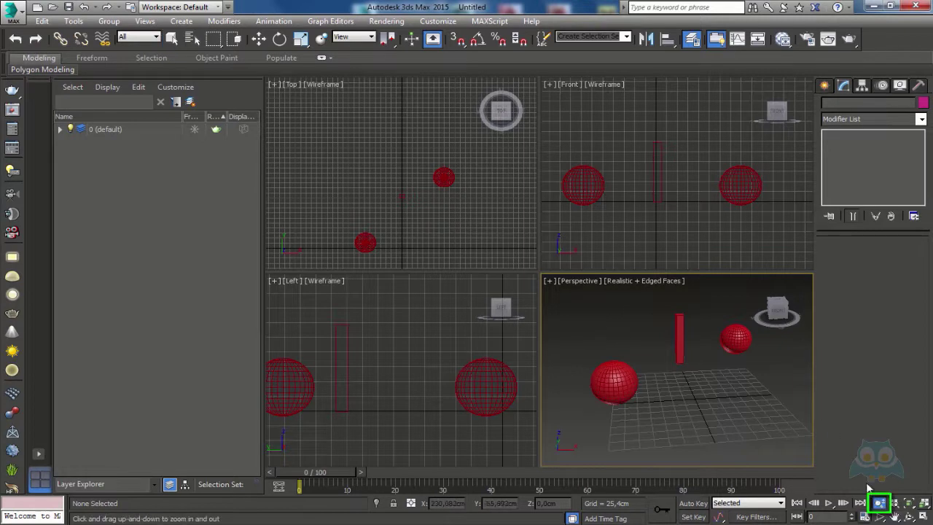
{"action": "mouse_move", "coordinate": [649, 360]}
{"action": "left_mouse_down"}
{"action": "mouse_move", "coordinate": [644, 314]}
{"action": "mouse_move", "coordinate": [655, 370]}
{"action": "mouse_move", "coordinate": [658, 350]}
{"action": "left_mouse_up"}
{"action": "right_click", "coordinate": [658, 350]}
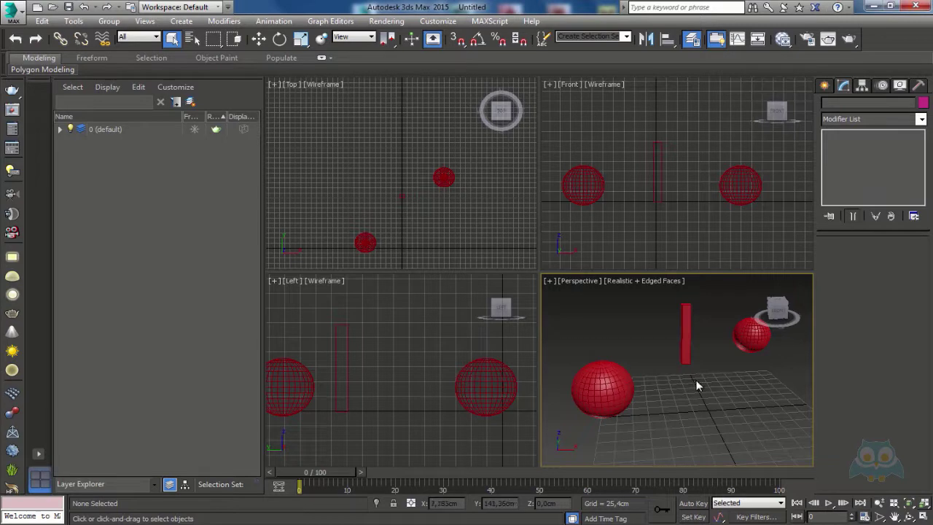
{"action": "middle_click_drag", "start_coordinate": [708, 380], "coordinate": [693, 357]}
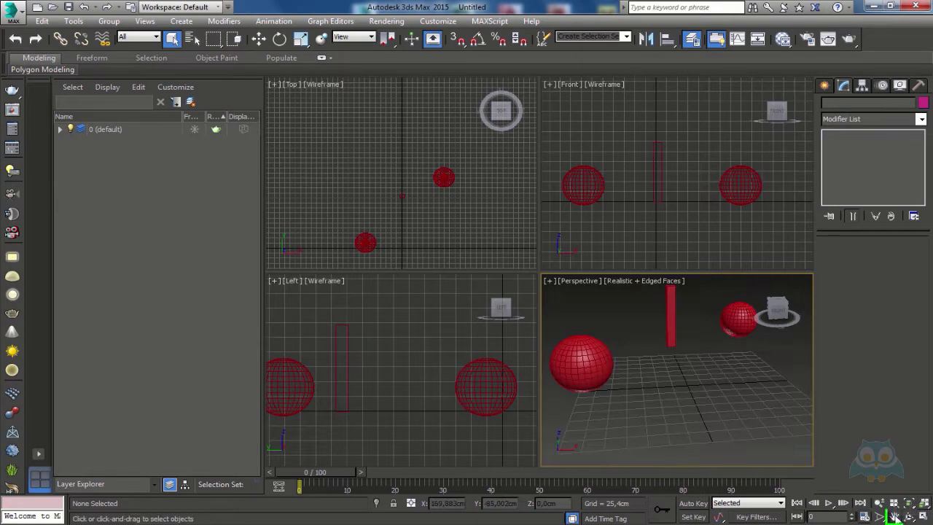
Step: Pan the Perspective view right and down, then orbit it to a new angle
{"action": "left_click", "coordinate": [893, 516]}
{"action": "left_click_drag", "start_coordinate": [634, 344], "coordinate": [652, 349]}
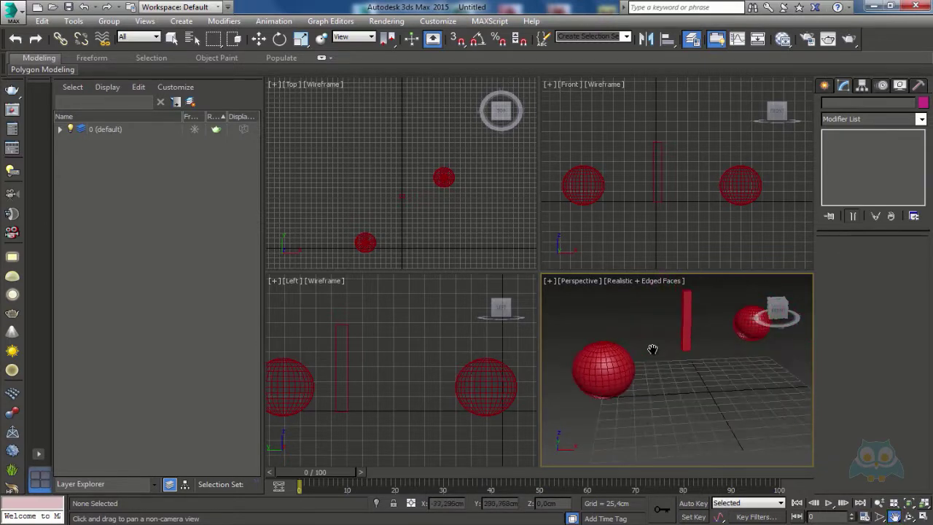
{"action": "key", "text": "Escape"}
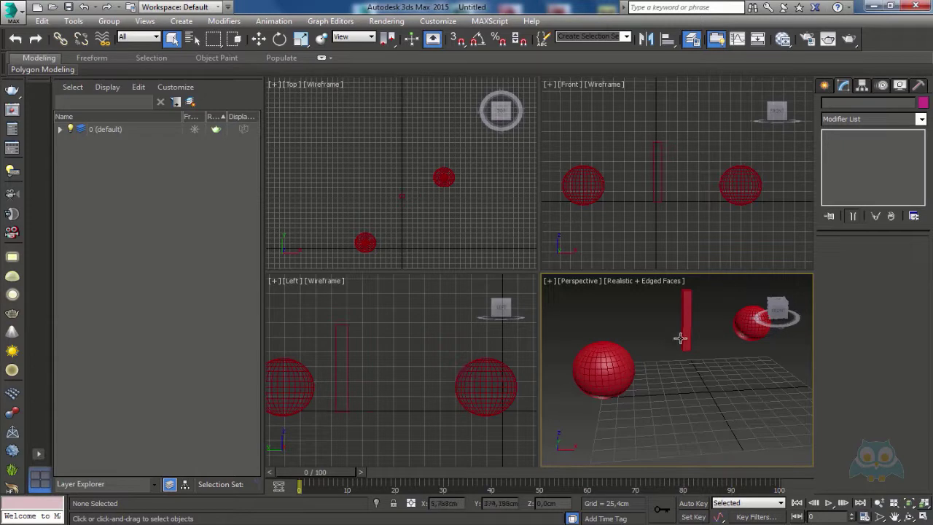
{"action": "mouse_move", "coordinate": [673, 337]}
{"action": "middle_mouse_down", "text": "alt"}
{"action": "mouse_move", "coordinate": [656, 351]}
{"action": "mouse_move", "coordinate": [607, 337]}
{"action": "mouse_move", "coordinate": [647, 382]}
{"action": "mouse_move", "coordinate": [729, 356]}
{"action": "mouse_move", "coordinate": [699, 315]}
{"action": "mouse_move", "coordinate": [635, 305]}
{"action": "mouse_move", "coordinate": [659, 414]}
{"action": "mouse_move", "coordinate": [695, 367]}
{"action": "mouse_move", "coordinate": [748, 340]}
{"action": "mouse_move", "coordinate": [685, 391]}
{"action": "mouse_move", "coordinate": [631, 377]}
{"action": "mouse_move", "coordinate": [724, 349]}
{"action": "mouse_move", "coordinate": [719, 337]}
{"action": "mouse_move", "coordinate": [673, 334]}
{"action": "middle_mouse_up", "text": "alt"}
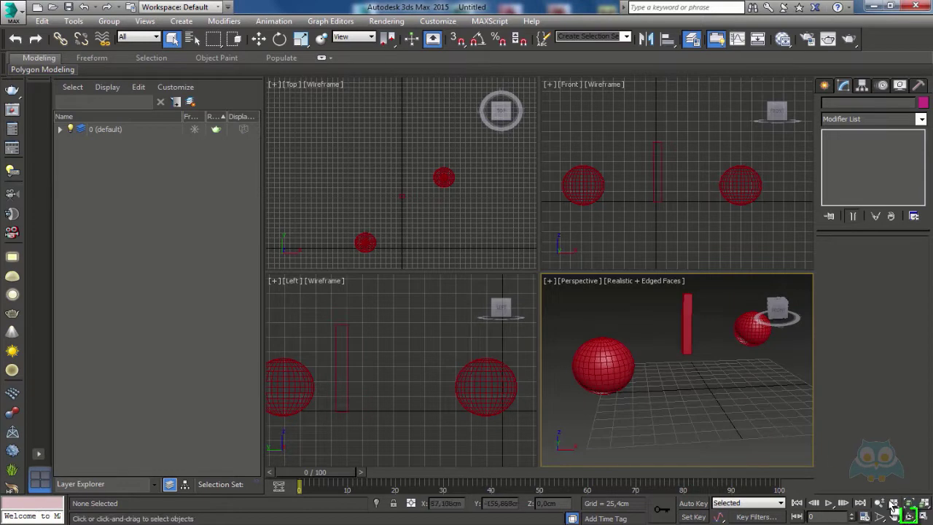
Step: Orbit the Perspective view slightly around the spheres and box, then return to Select Object
{"action": "left_click", "coordinate": [909, 516]}
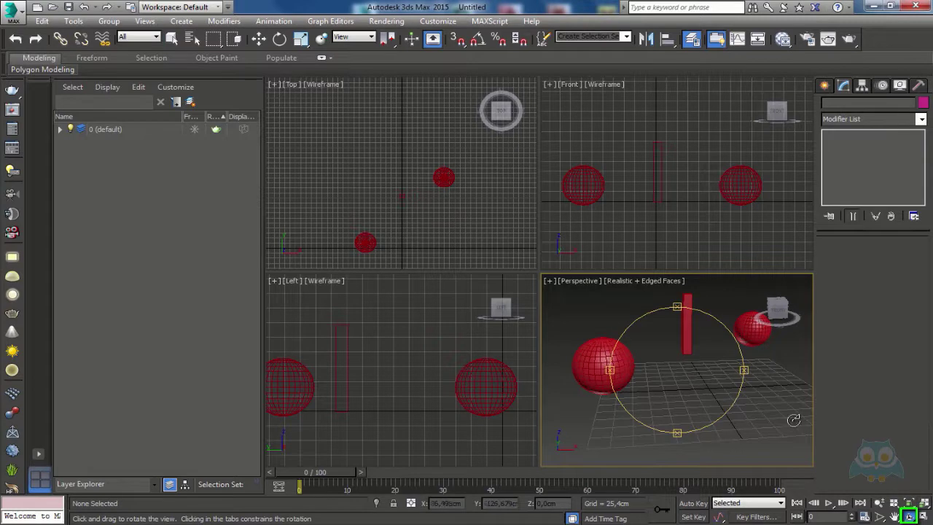
{"action": "mouse_move", "coordinate": [687, 375]}
{"action": "left_mouse_down"}
{"action": "mouse_move", "coordinate": [669, 392]}
{"action": "mouse_move", "coordinate": [611, 375]}
{"action": "mouse_move", "coordinate": [641, 416]}
{"action": "mouse_move", "coordinate": [750, 350]}
{"action": "mouse_move", "coordinate": [703, 357]}
{"action": "mouse_move", "coordinate": [662, 387]}
{"action": "mouse_move", "coordinate": [758, 408]}
{"action": "mouse_move", "coordinate": [724, 371]}
{"action": "mouse_move", "coordinate": [645, 376]}
{"action": "mouse_move", "coordinate": [677, 385]}
{"action": "mouse_move", "coordinate": [681, 377]}
{"action": "left_mouse_up"}
{"action": "left_click", "coordinate": [171, 39]}
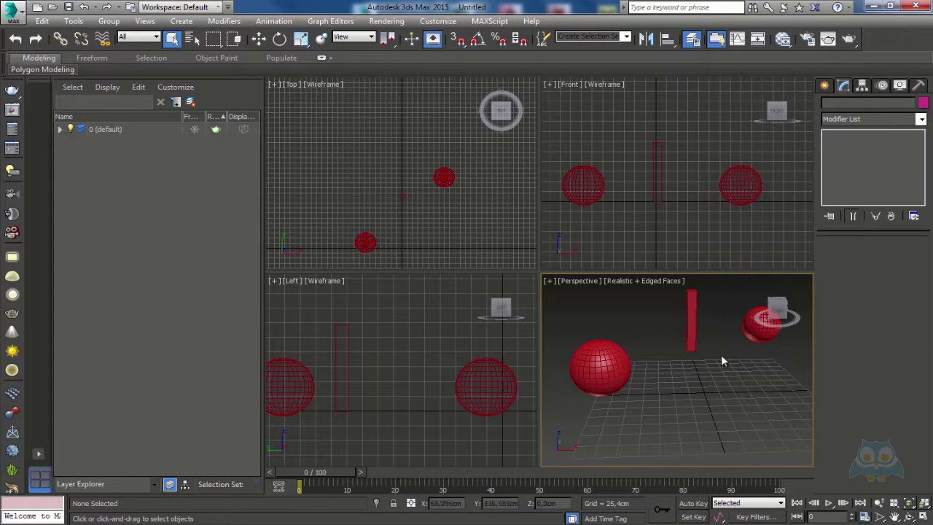
Step: Select the red box, frame it in Perspective, and zoom all four viewports together
{"action": "left_click", "coordinate": [692, 298]}
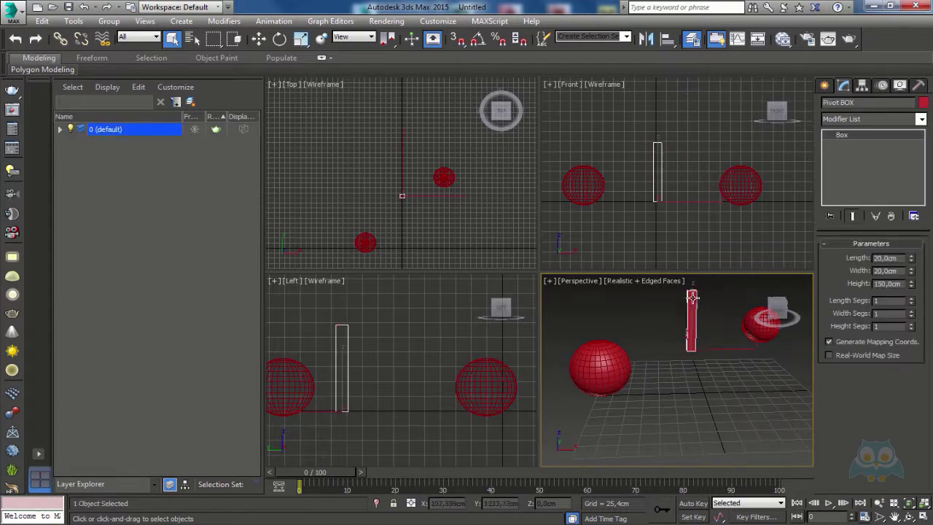
{"action": "left_click", "coordinate": [909, 504]}
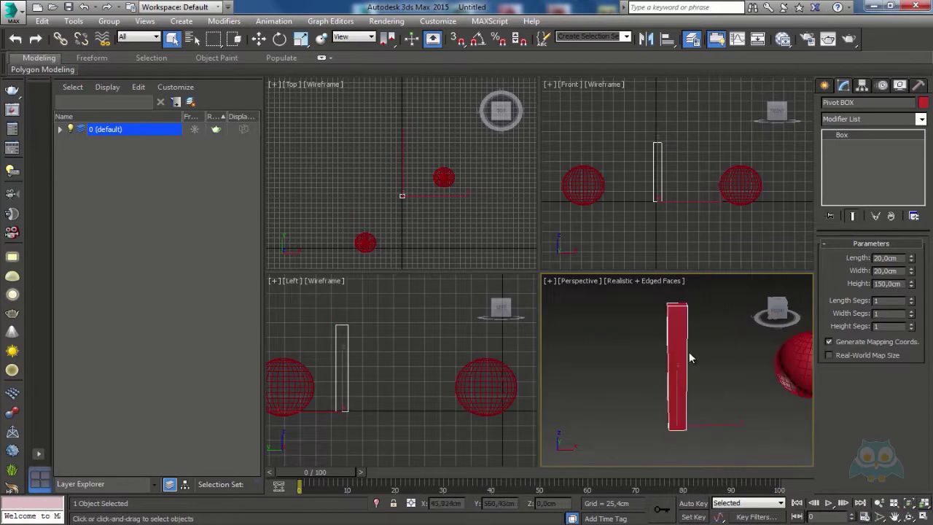
{"action": "scroll", "coordinate": [689, 348], "scroll_direction": "down", "scroll_amount": 6}
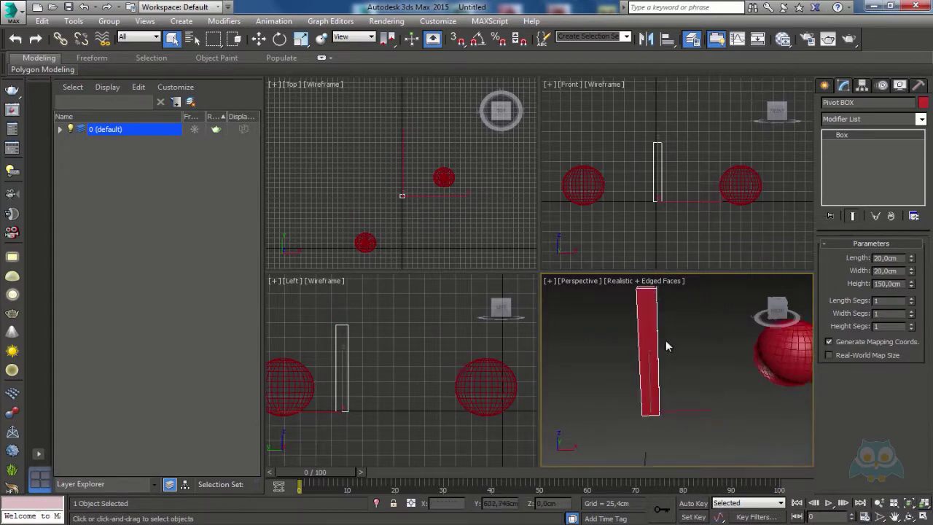
{"action": "left_click", "coordinate": [895, 503]}
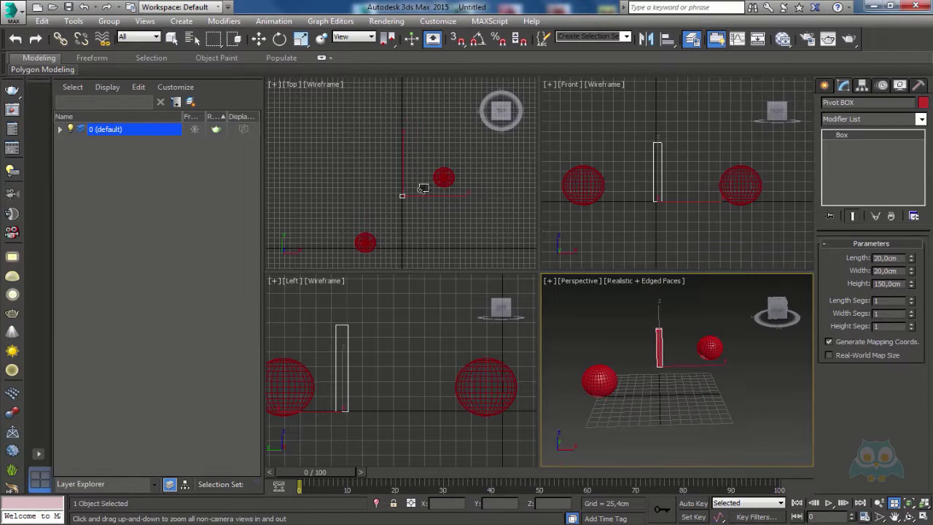
{"action": "left_click_drag", "start_coordinate": [637, 343], "coordinate": [657, 351]}
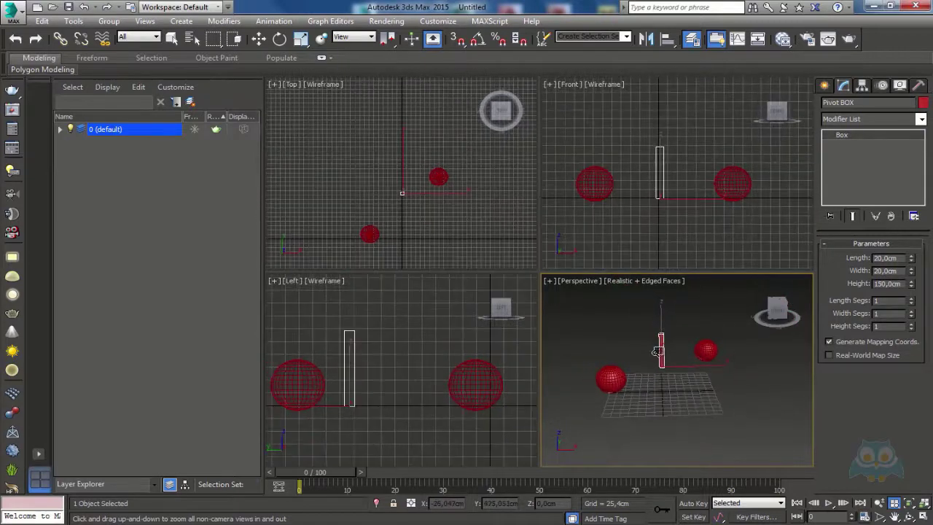
{"action": "key", "text": "Escape"}
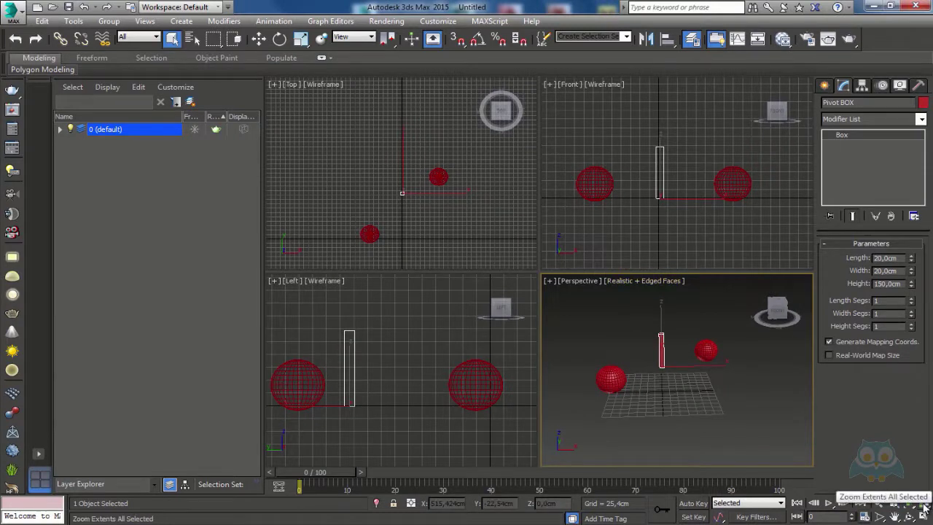
Step: Deselect the box, pan the Perspective view, and fit all objects in every viewport
{"action": "left_click_drag", "start_coordinate": [926, 507], "coordinate": [925, 475]}
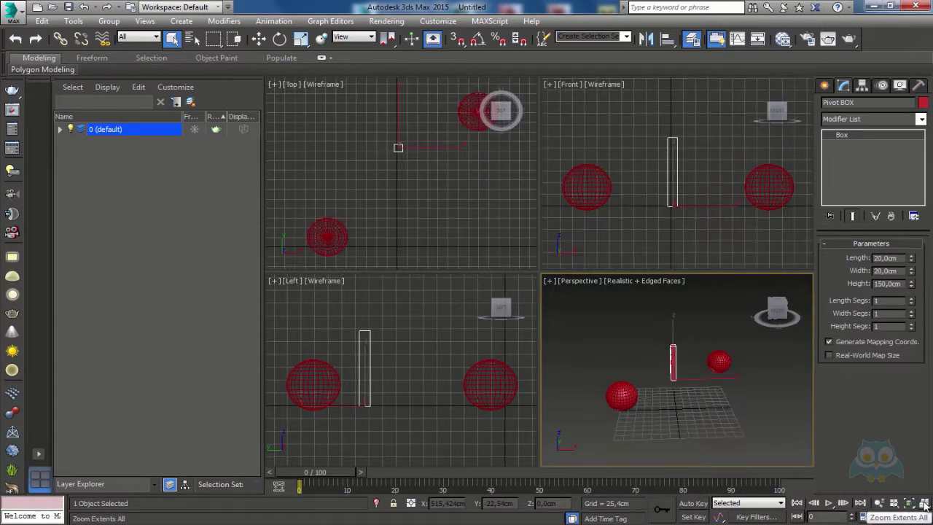
{"action": "left_click", "coordinate": [715, 408]}
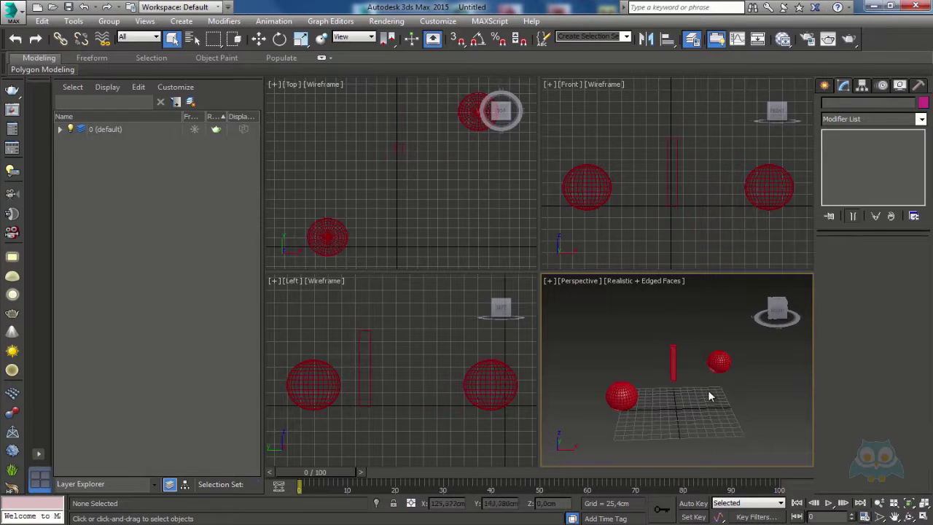
{"action": "scroll", "coordinate": [701, 358], "scroll_direction": "up", "scroll_amount": 3}
{"action": "middle_click_drag", "start_coordinate": [701, 357], "coordinate": [774, 366]}
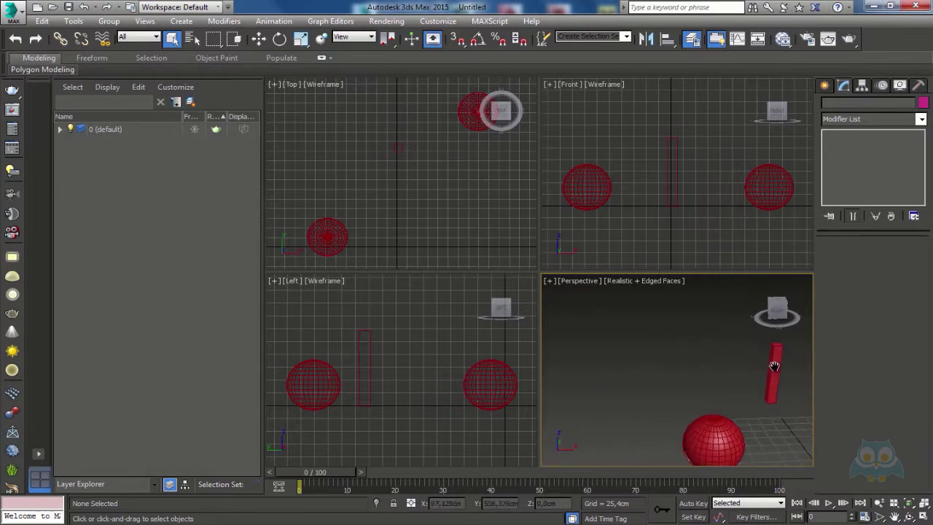
{"action": "left_click", "coordinate": [926, 507]}
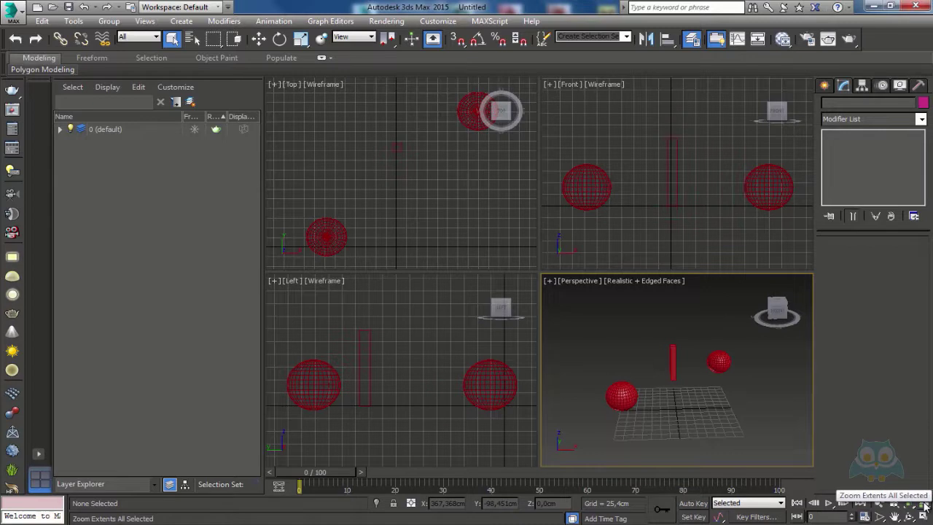
Step: Frame the box and farther sphere in all viewports, then orbit Perspective to show the grid and deselect
{"action": "middle_click_drag", "start_coordinate": [683, 363], "coordinate": [692, 366]}
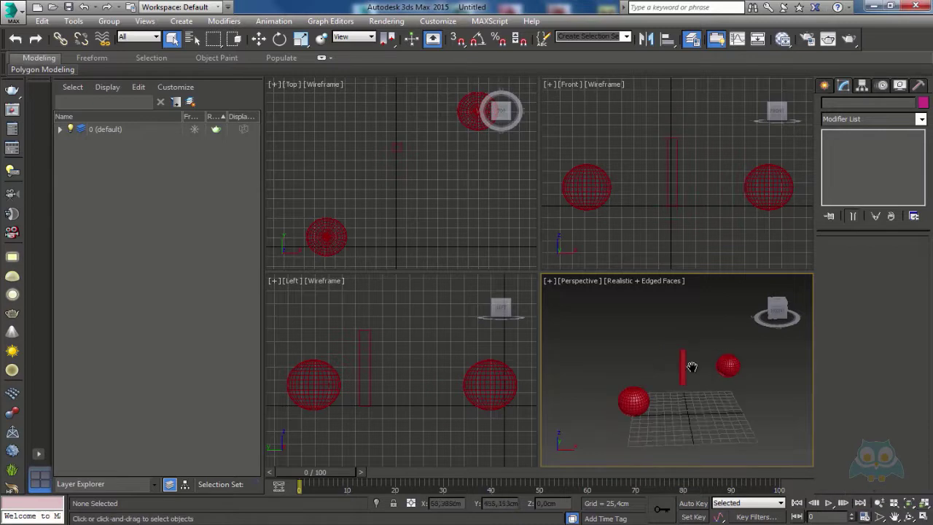
{"action": "left_click_drag", "start_coordinate": [744, 386], "coordinate": [750, 386]}
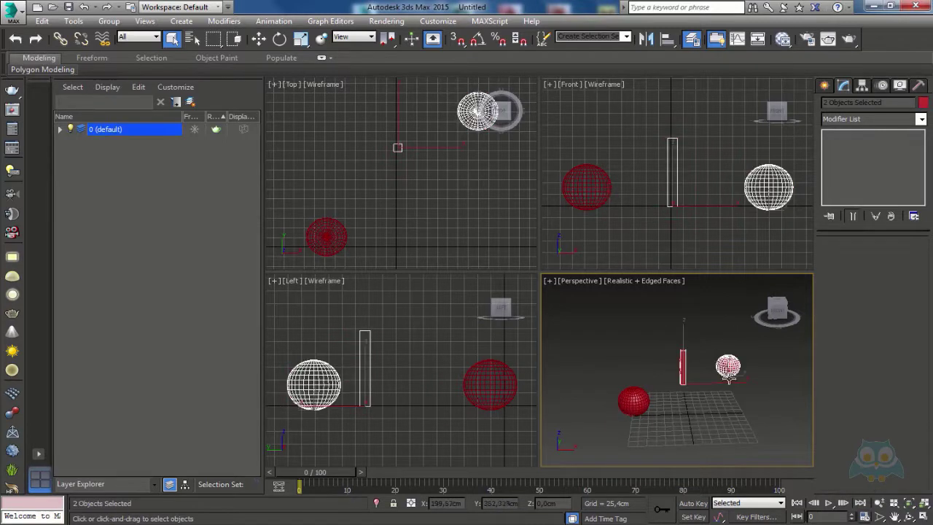
{"action": "middle_click_drag", "start_coordinate": [702, 364], "coordinate": [830, 426]}
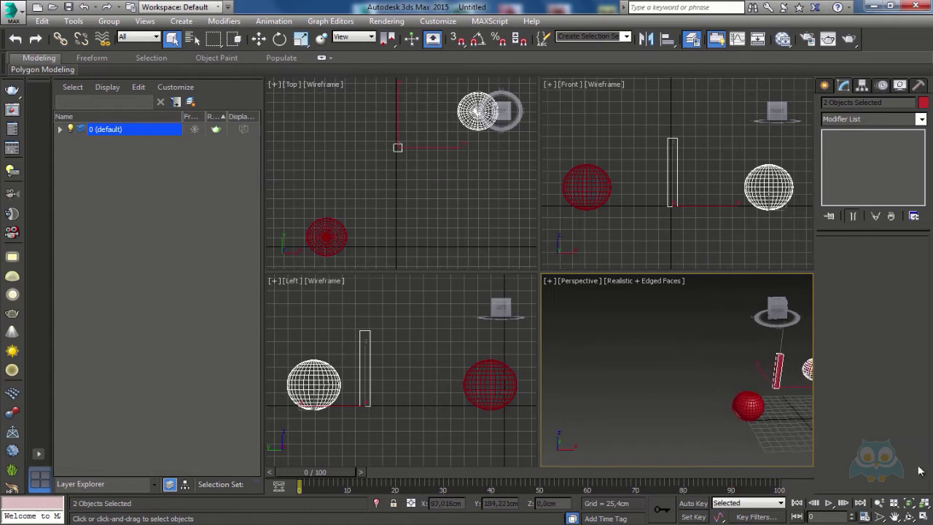
{"action": "left_click", "coordinate": [922, 506]}
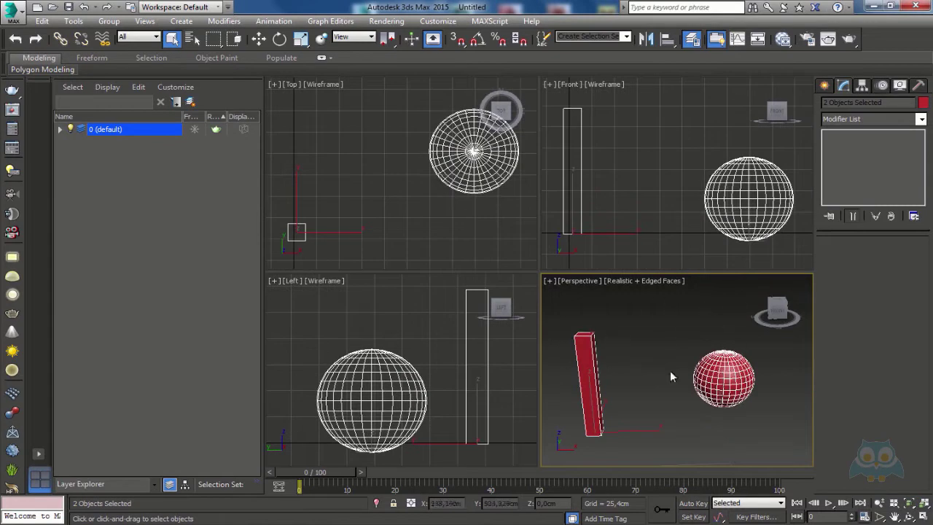
{"action": "middle_click_drag", "start_coordinate": [616, 358], "coordinate": [639, 349]}
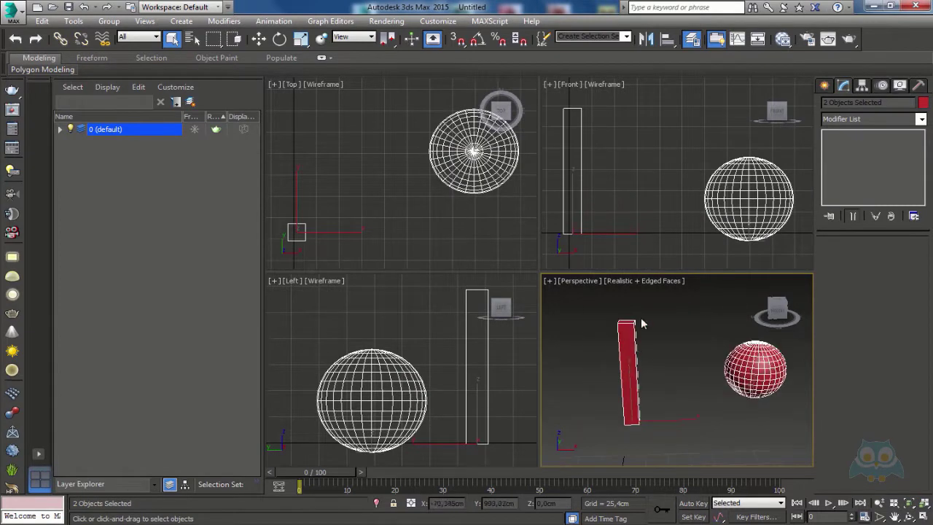
{"action": "middle_click_drag", "start_coordinate": [752, 355], "coordinate": [693, 403], "text": "alt"}
{"action": "left_click", "coordinate": [695, 420]}
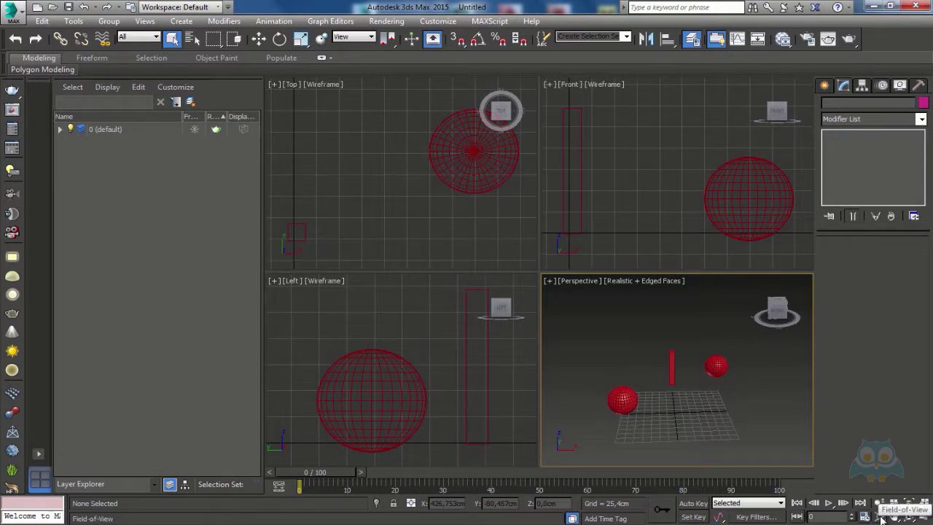
Step: Pick Zoom Region, then wheel-zoom the Perspective view in and out, ending slightly farther away
{"action": "left_click_drag", "start_coordinate": [880, 518], "coordinate": [880, 501]}
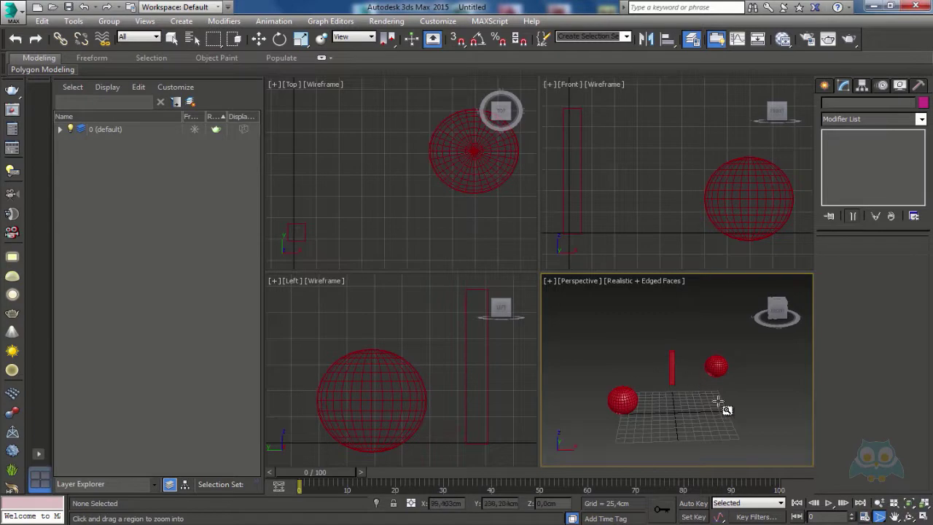
{"action": "scroll", "coordinate": [701, 381], "scroll_direction": "up", "scroll_amount": 2}
{"action": "scroll", "coordinate": [698, 412], "scroll_direction": "down", "scroll_amount": 2}
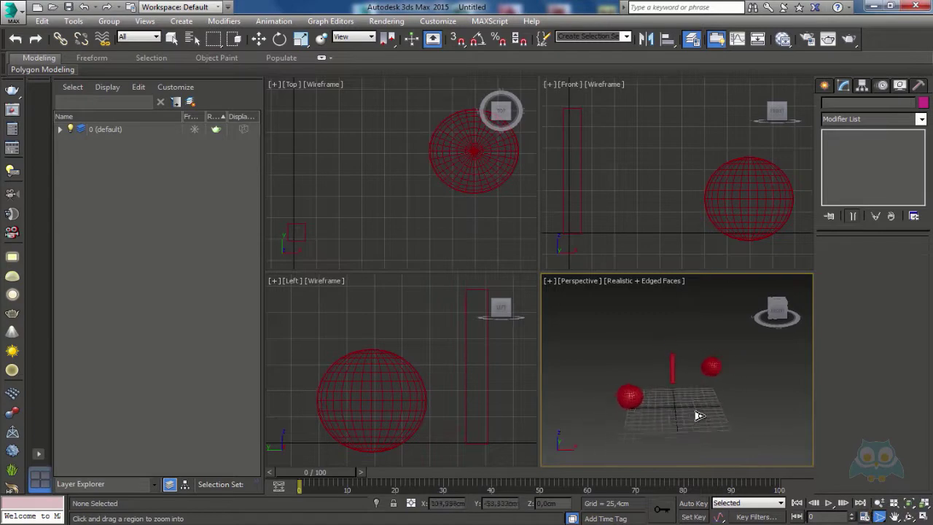
{"action": "scroll", "coordinate": [690, 291], "scroll_direction": "up", "scroll_amount": 2}
{"action": "scroll", "coordinate": [701, 433], "scroll_direction": "down", "scroll_amount": 3}
{"action": "scroll", "coordinate": [698, 375], "scroll_direction": "up", "scroll_amount": 2}
{"action": "scroll", "coordinate": [697, 408], "scroll_direction": "down", "scroll_amount": 2}
{"action": "scroll", "coordinate": [692, 376], "scroll_direction": "up", "scroll_amount": 2}
{"action": "scroll", "coordinate": [692, 376], "scroll_direction": "up", "scroll_amount": 2}
{"action": "scroll", "coordinate": [704, 360], "scroll_direction": "down", "scroll_amount": 3}
{"action": "scroll", "coordinate": [704, 365], "scroll_direction": "up", "scroll_amount": 1}
{"action": "scroll", "coordinate": [703, 349], "scroll_direction": "up", "scroll_amount": 2}
{"action": "scroll", "coordinate": [700, 361], "scroll_direction": "down", "scroll_amount": 3}
{"action": "scroll", "coordinate": [699, 350], "scroll_direction": "up", "scroll_amount": 3}
{"action": "scroll", "coordinate": [705, 379], "scroll_direction": "down", "scroll_amount": 2}
{"action": "scroll", "coordinate": [704, 391], "scroll_direction": "down", "scroll_amount": 1}
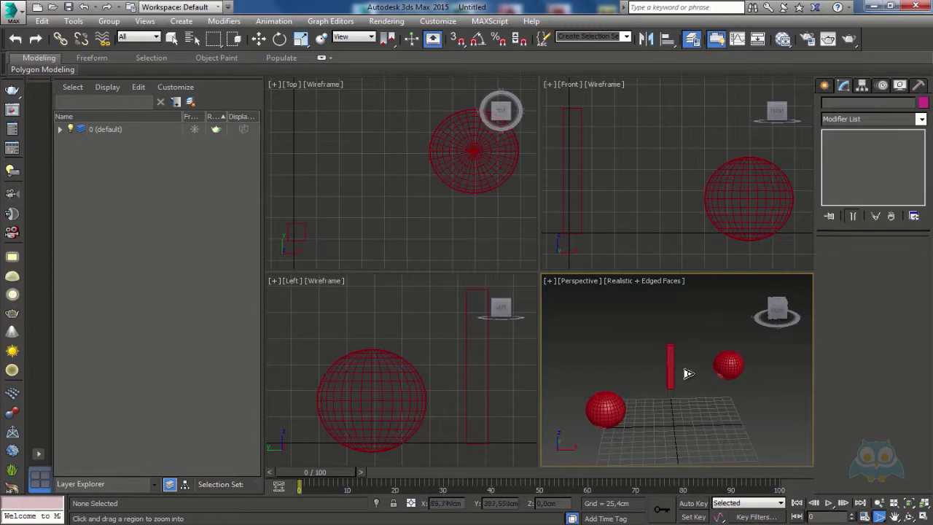
{"action": "scroll", "coordinate": [676, 399], "scroll_direction": "up", "scroll_amount": 1}
{"action": "scroll", "coordinate": [692, 450], "scroll_direction": "down", "scroll_amount": 3}
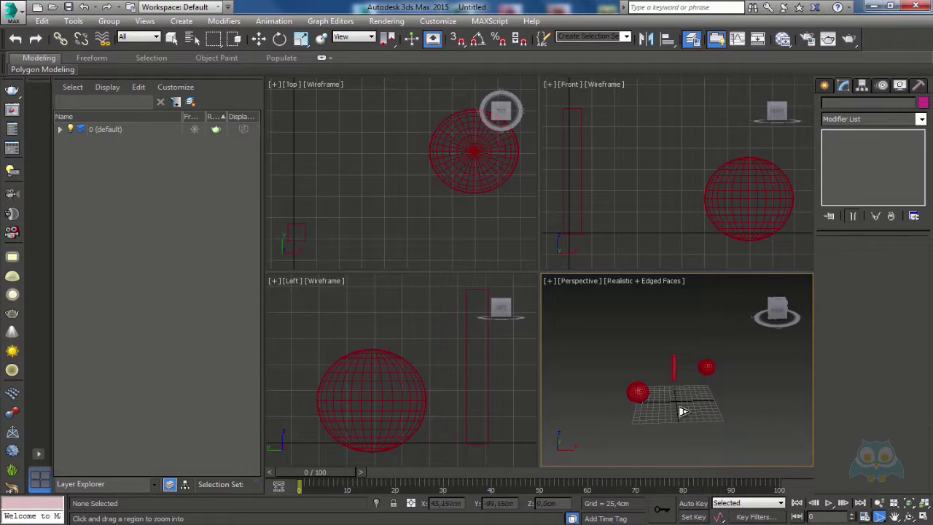
Step: Set the Perspective field of view to 45 degrees in Viewport Configuration
{"action": "right_click", "coordinate": [880, 516]}
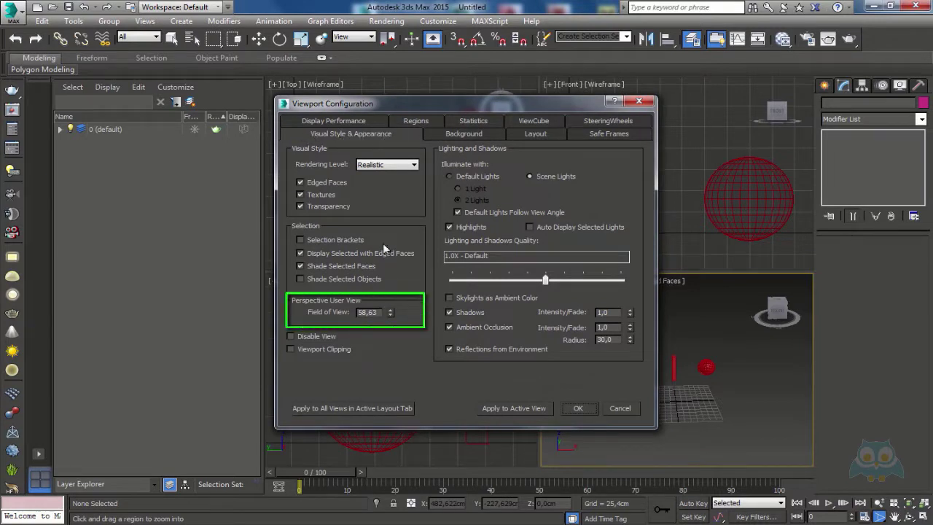
{"action": "left_click_drag", "start_coordinate": [377, 313], "coordinate": [356, 312]}
{"action": "type", "text": "45"}
{"action": "left_click", "coordinate": [576, 407]}
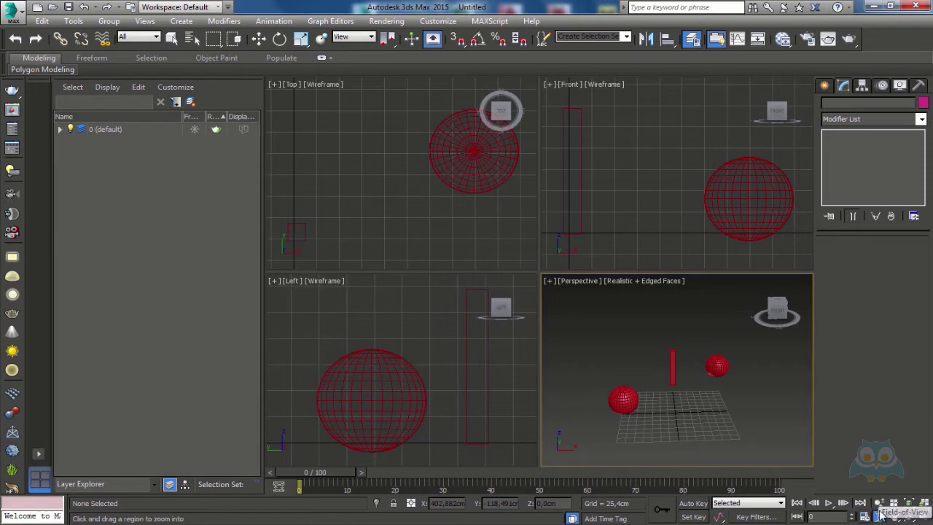
Step: Zoom Region onto the red box and its top, undoing each view change with Shift+Z
{"action": "left_click_drag", "start_coordinate": [883, 515], "coordinate": [878, 506]}
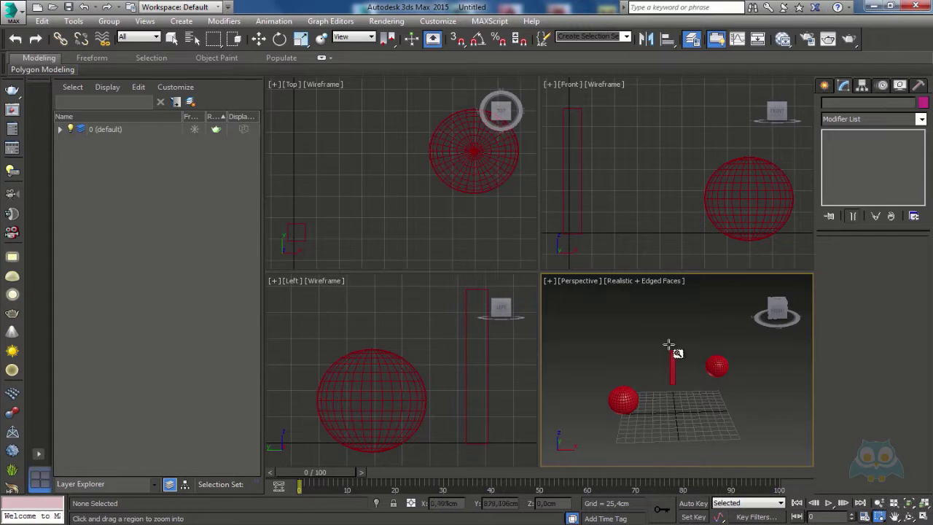
{"action": "left_click_drag", "start_coordinate": [670, 339], "coordinate": [658, 394]}
{"action": "key", "text": "shift+z"}
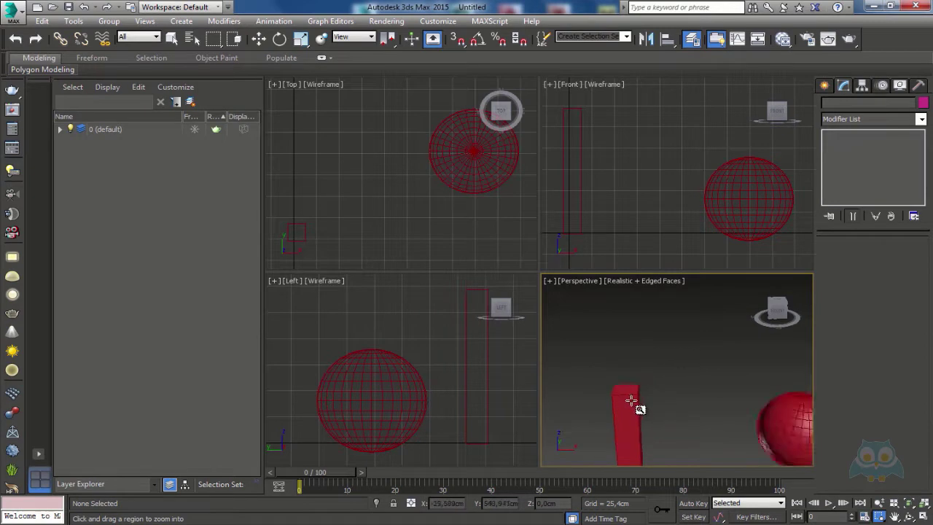
{"action": "key", "text": "shift+z"}
{"action": "left_click_drag", "start_coordinate": [660, 328], "coordinate": [683, 370]}
{"action": "key", "text": "shift+z"}
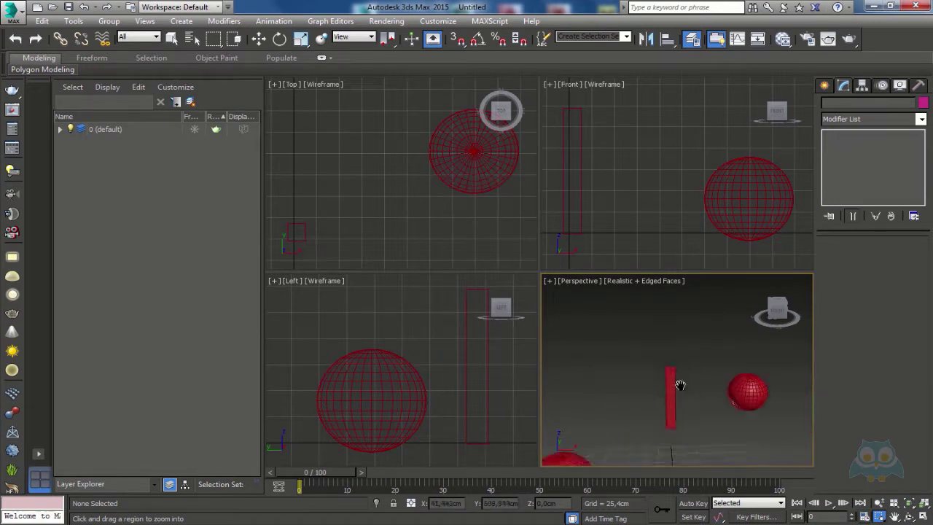
{"action": "key", "text": "shift+z"}
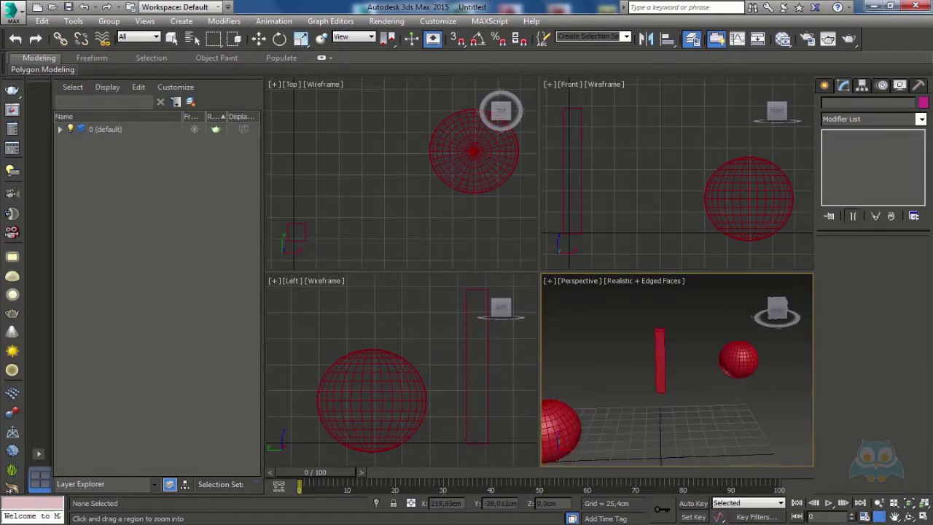
Step: Orbit the Perspective view, then turn on Orbit Selected and orbit around the selection
{"action": "left_click", "coordinate": [907, 516]}
{"action": "left_click_drag", "start_coordinate": [726, 426], "coordinate": [708, 406]}
{"action": "mouse_move", "coordinate": [910, 516]}
{"action": "left_mouse_down"}
{"action": "mouse_move", "coordinate": [911, 498]}
{"action": "mouse_move", "coordinate": [911, 518]}
{"action": "left_mouse_up"}
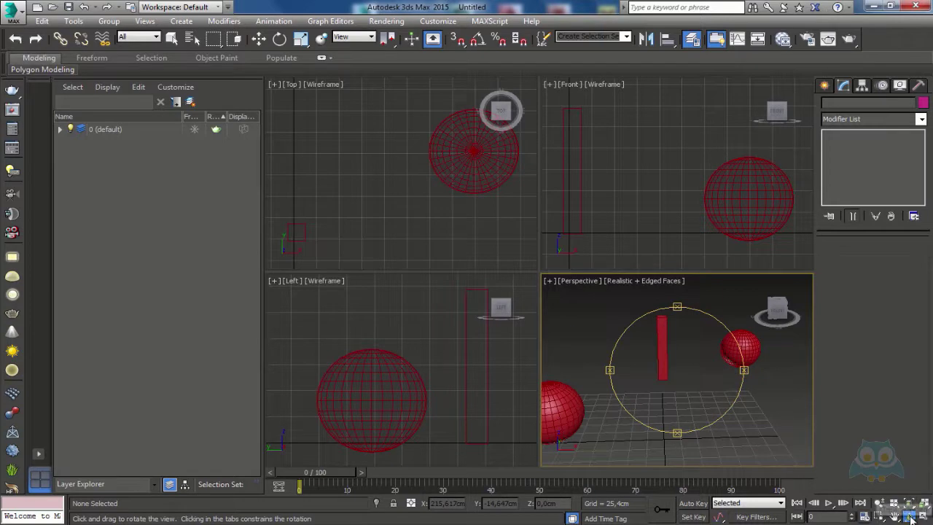
{"action": "left_click", "coordinate": [911, 518]}
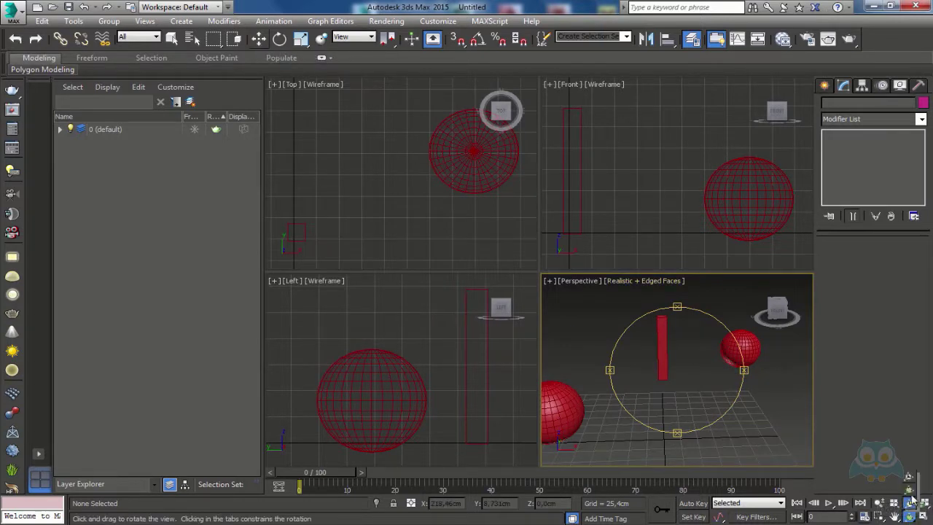
{"action": "mouse_move", "coordinate": [670, 376]}
{"action": "left_mouse_down"}
{"action": "mouse_move", "coordinate": [589, 371]}
{"action": "mouse_move", "coordinate": [658, 371]}
{"action": "left_mouse_up"}
{"action": "left_click", "coordinate": [259, 39]}
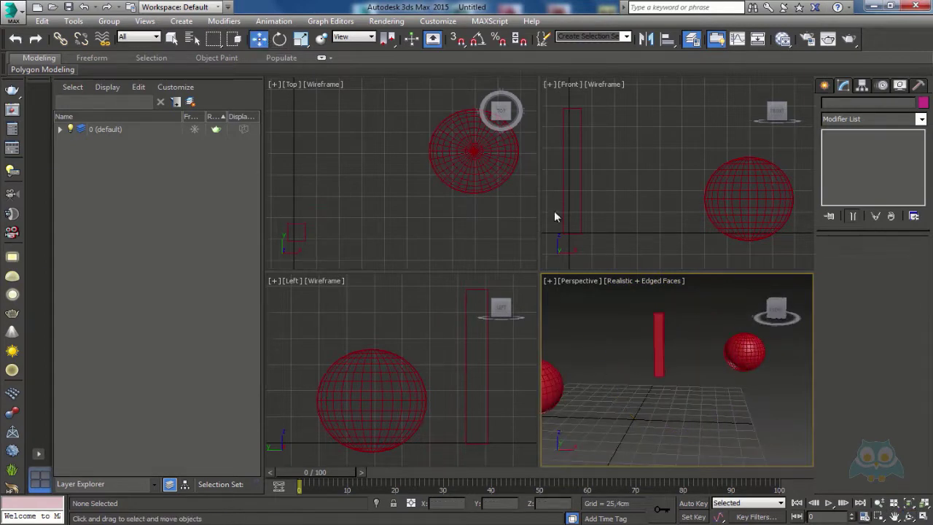
Step: Select the red box, orbit around it, then deselect and orbit back to the whole scene
{"action": "left_click", "coordinate": [658, 336]}
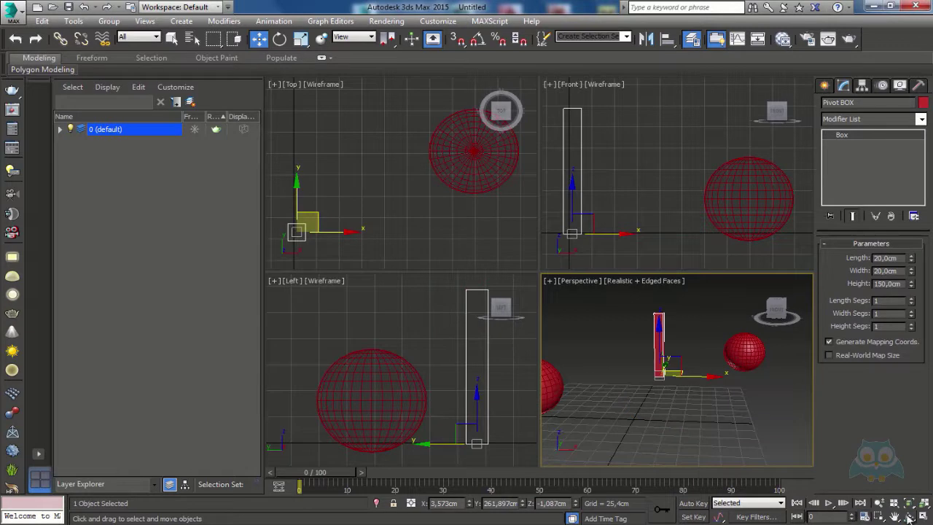
{"action": "left_click_drag", "start_coordinate": [909, 516], "coordinate": [908, 491]}
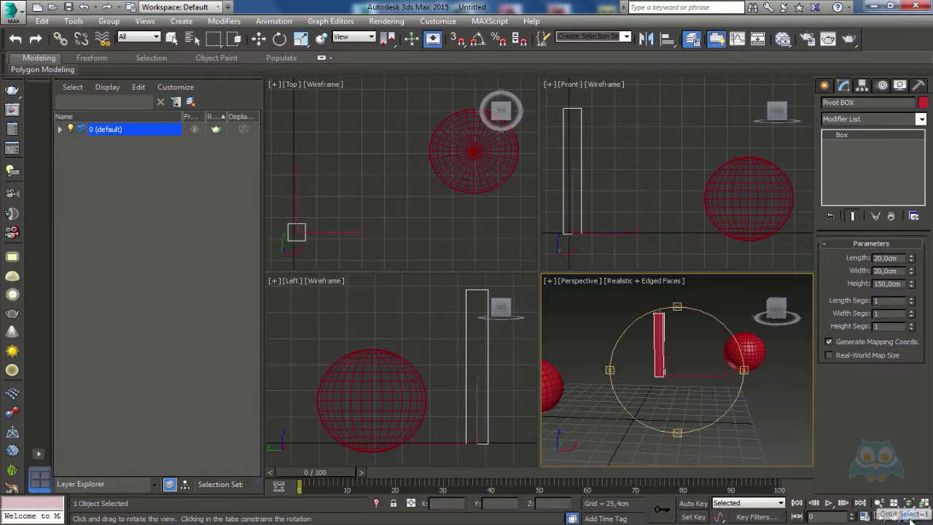
{"action": "mouse_move", "coordinate": [687, 348]}
{"action": "left_mouse_down"}
{"action": "mouse_move", "coordinate": [531, 367]}
{"action": "mouse_move", "coordinate": [682, 377]}
{"action": "mouse_move", "coordinate": [707, 349]}
{"action": "mouse_move", "coordinate": [688, 353]}
{"action": "left_mouse_up"}
{"action": "left_click", "coordinate": [172, 41]}
{"action": "left_click", "coordinate": [598, 340]}
{"action": "middle_click_drag", "start_coordinate": [598, 340], "coordinate": [639, 351], "text": "alt"}
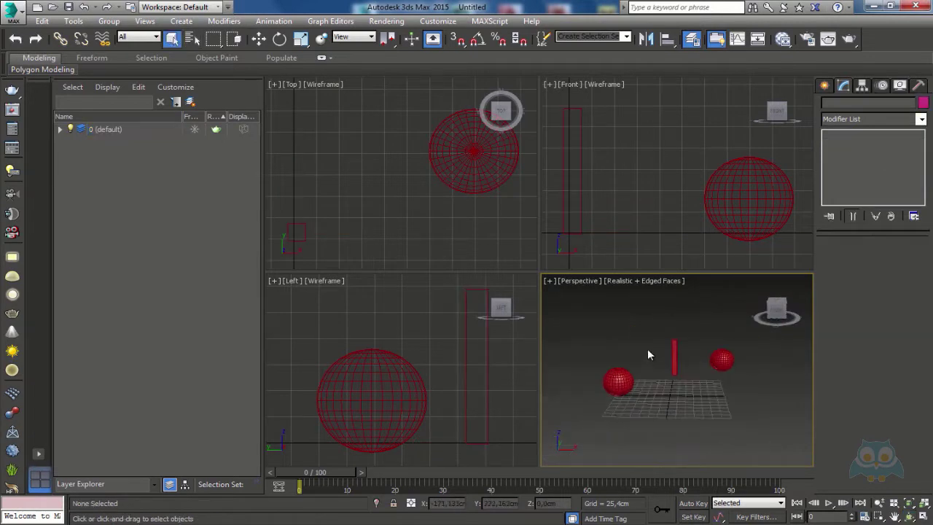